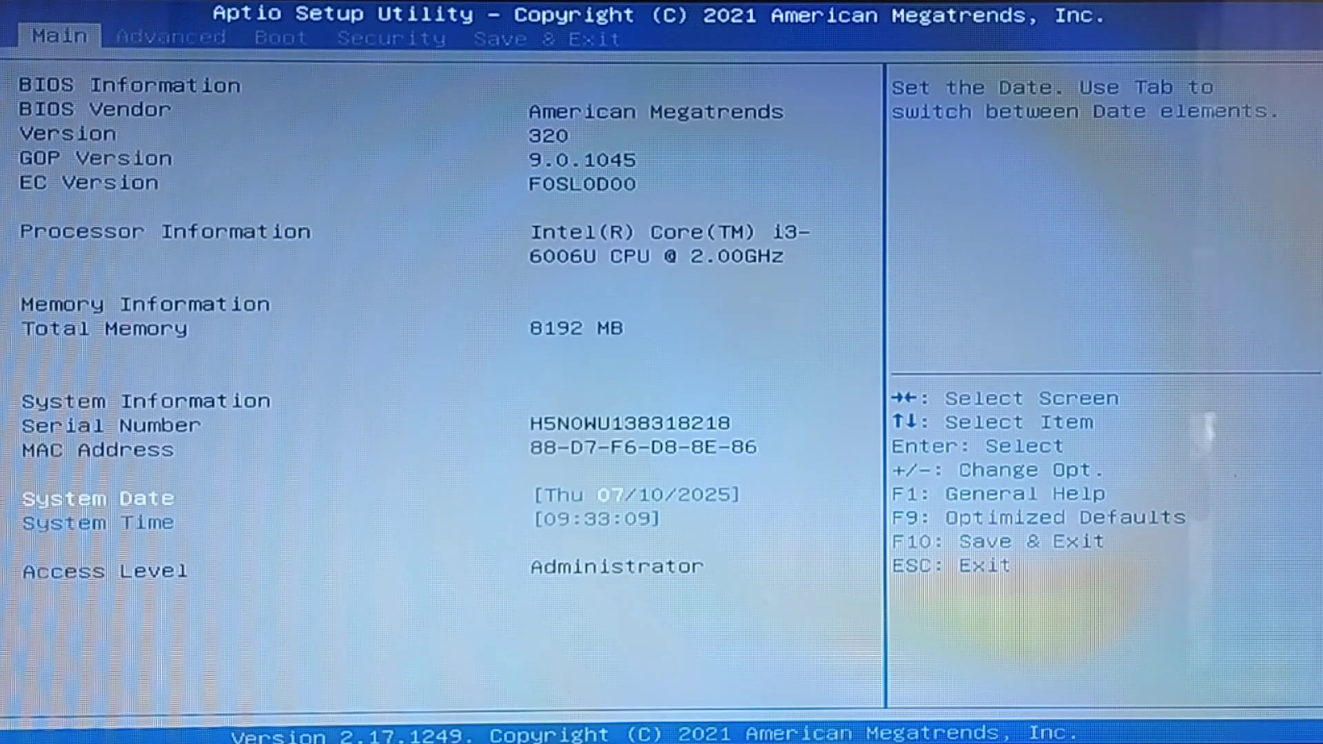
# Boot override from 'UEFI: SanDisk, Partition 2' on the Save & Exit page
pyautogui.press('Right')
pyautogui.press('Right')
pyautogui.press('Right')
pyautogui.press('Right')
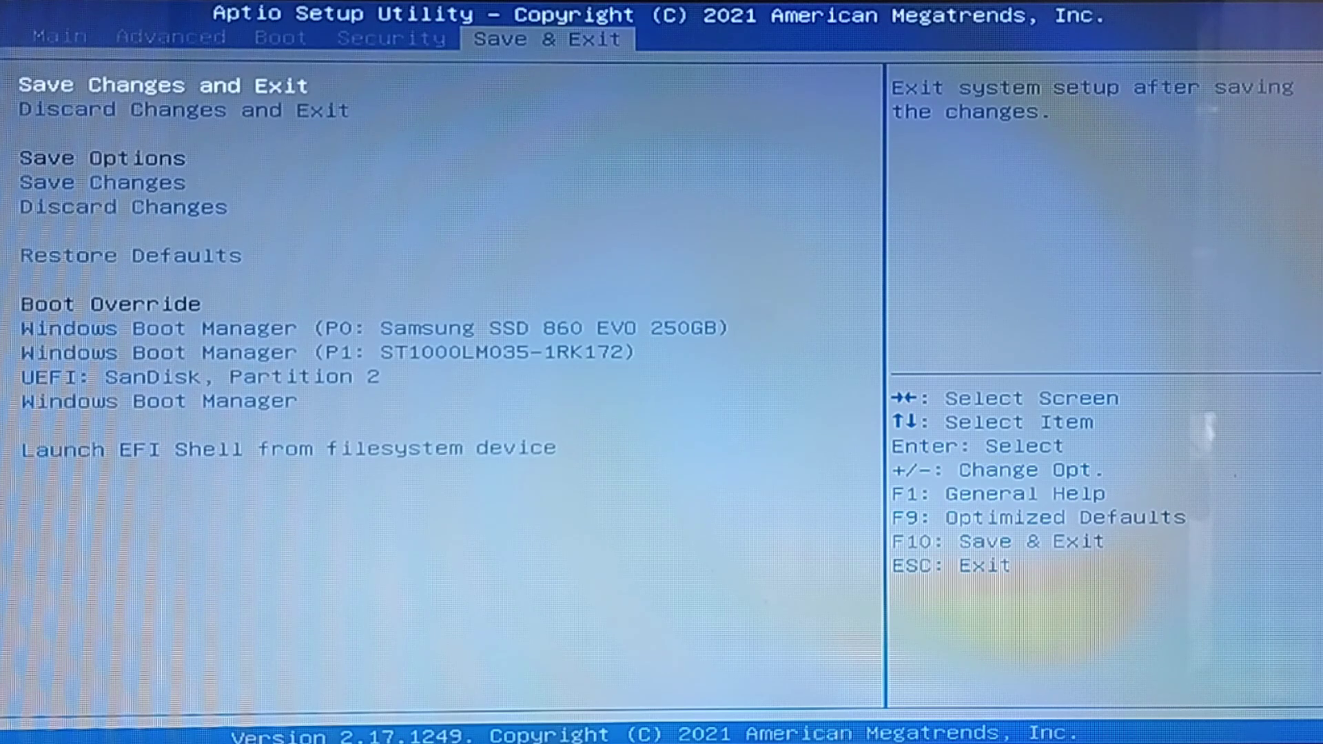
pyautogui.press('Down')
pyautogui.press('Down')
pyautogui.press('Down')
pyautogui.press('Down')
pyautogui.press('Down')
pyautogui.press('Down')
pyautogui.press('Down')
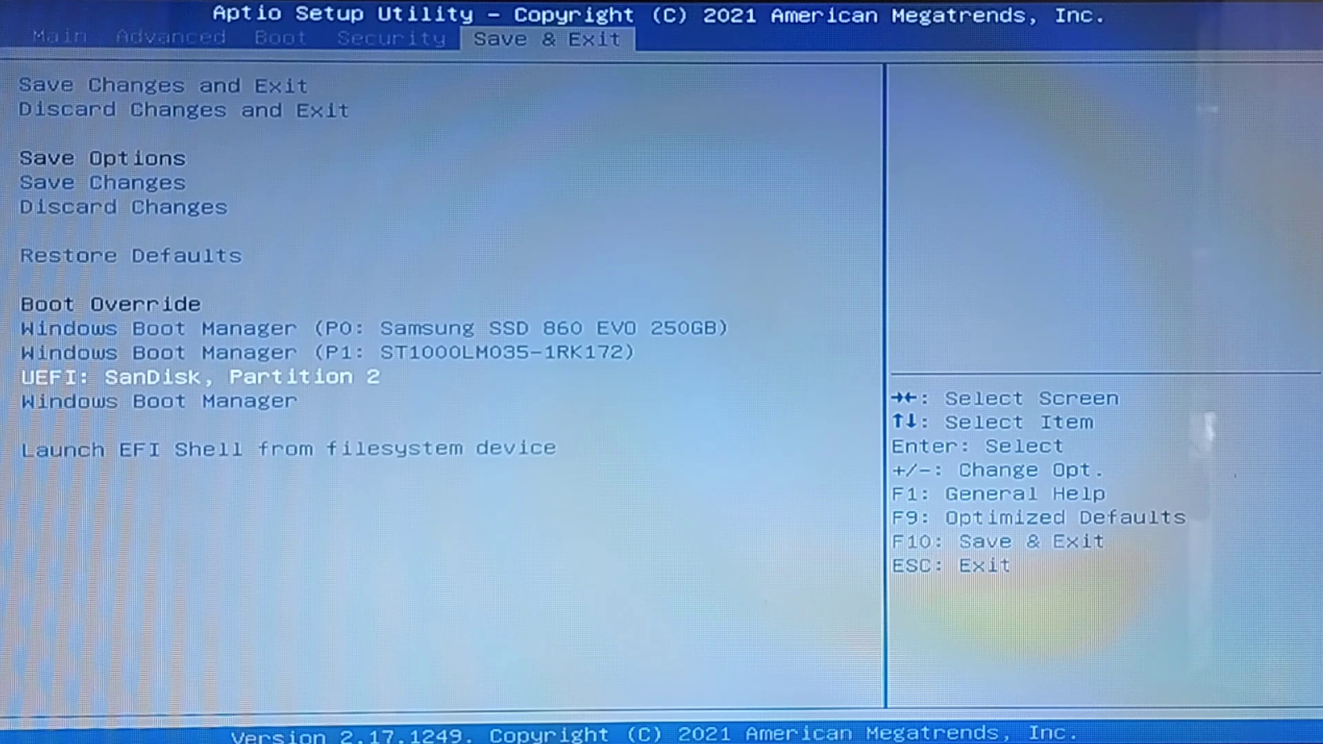
pyautogui.press('Return')
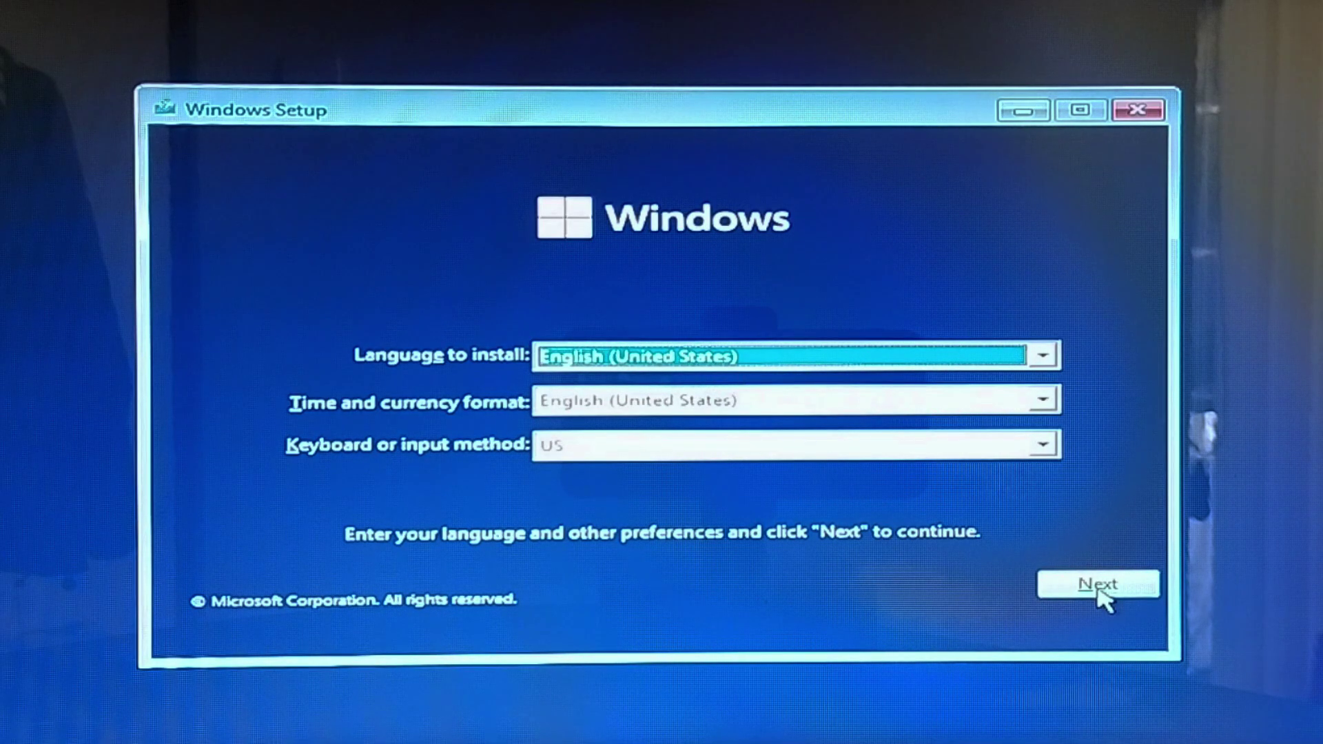
# Accept English (United States) and reach Repair your computer > Troubleshoot > Command Prompt
pyautogui.click(1098, 584)
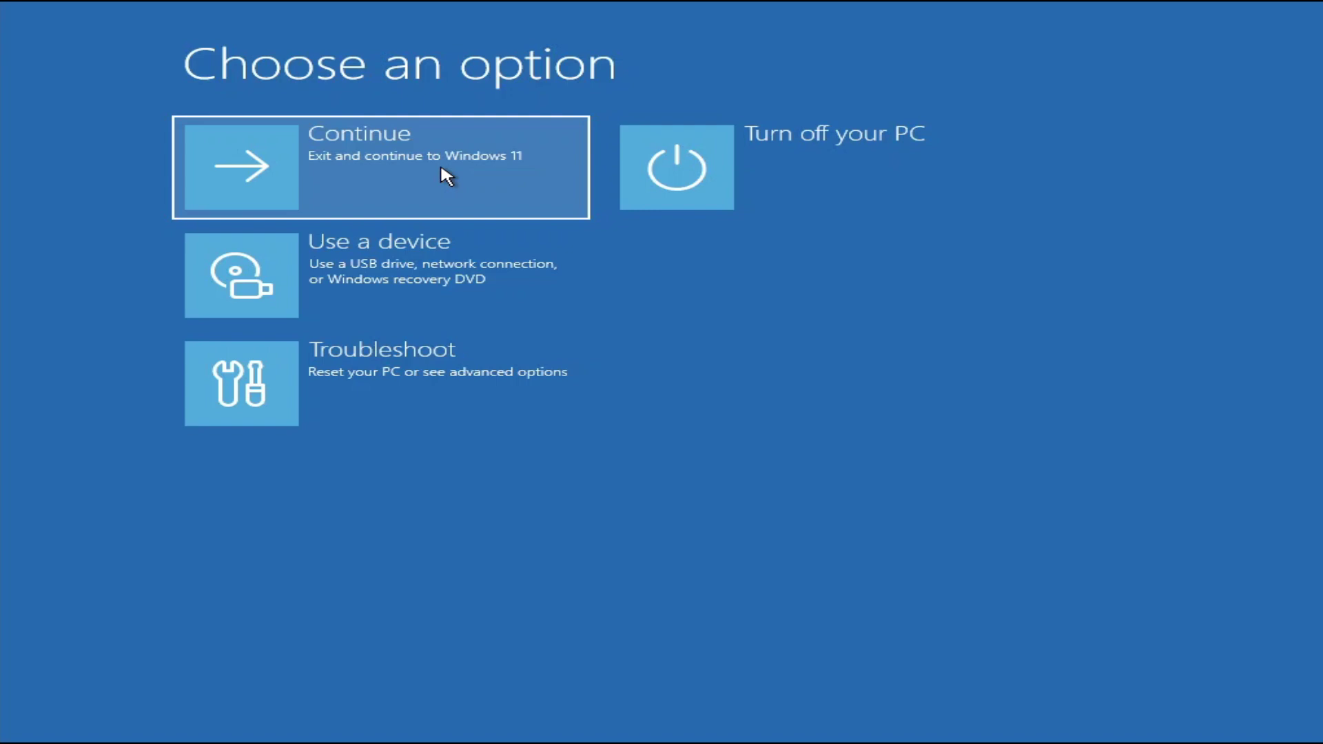
pyautogui.click(414, 384)
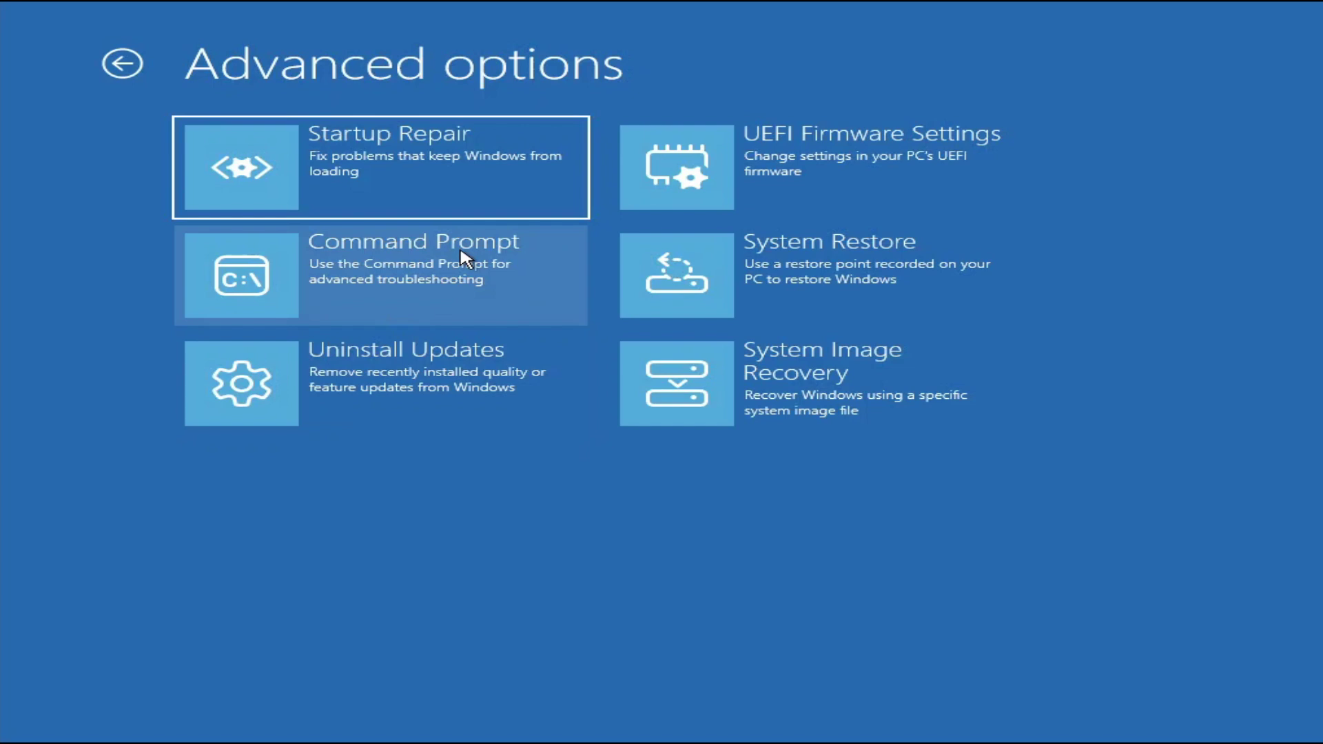
pyautogui.click(464, 259)
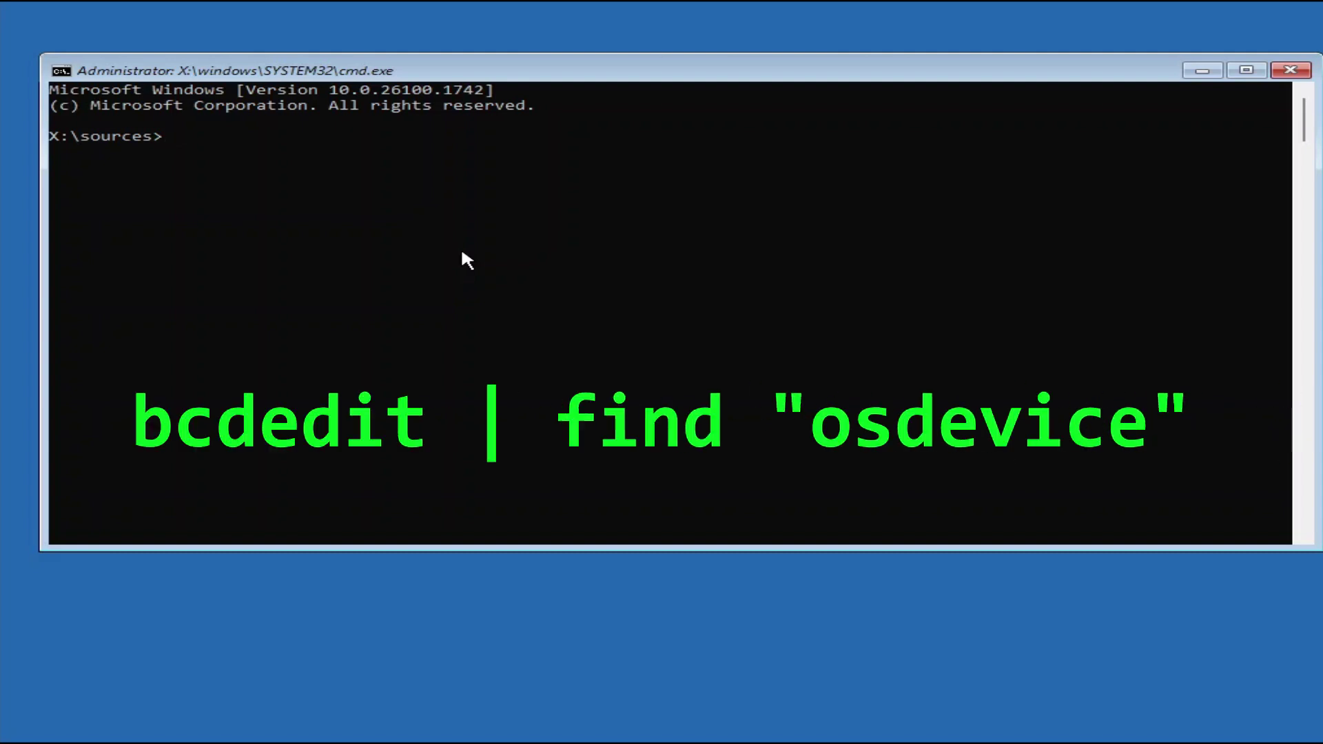
# Run bcdedit | find "osdevice" to confirm HarddiskVolume3, then launch diskpart
pyautogui.write('bcdedit | find "osd')
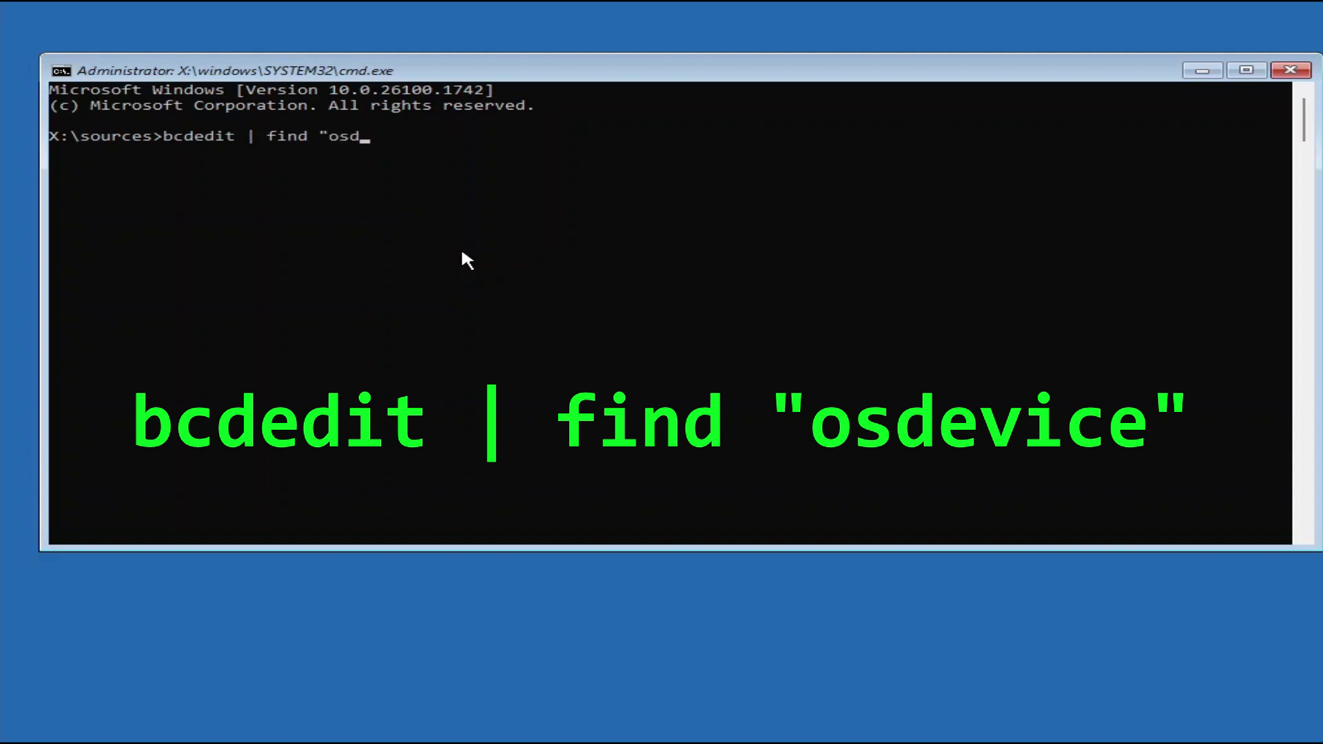
pyautogui.write('evice"')
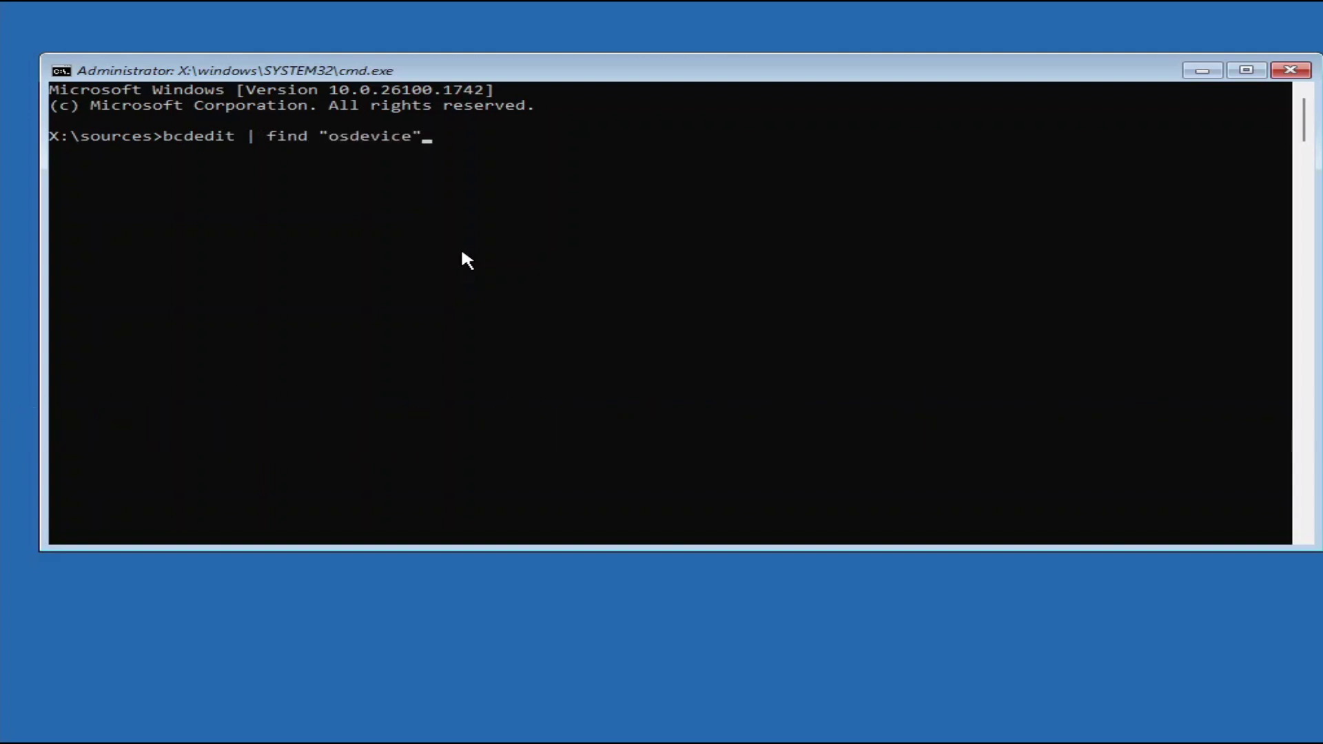
pyautogui.press('Return')
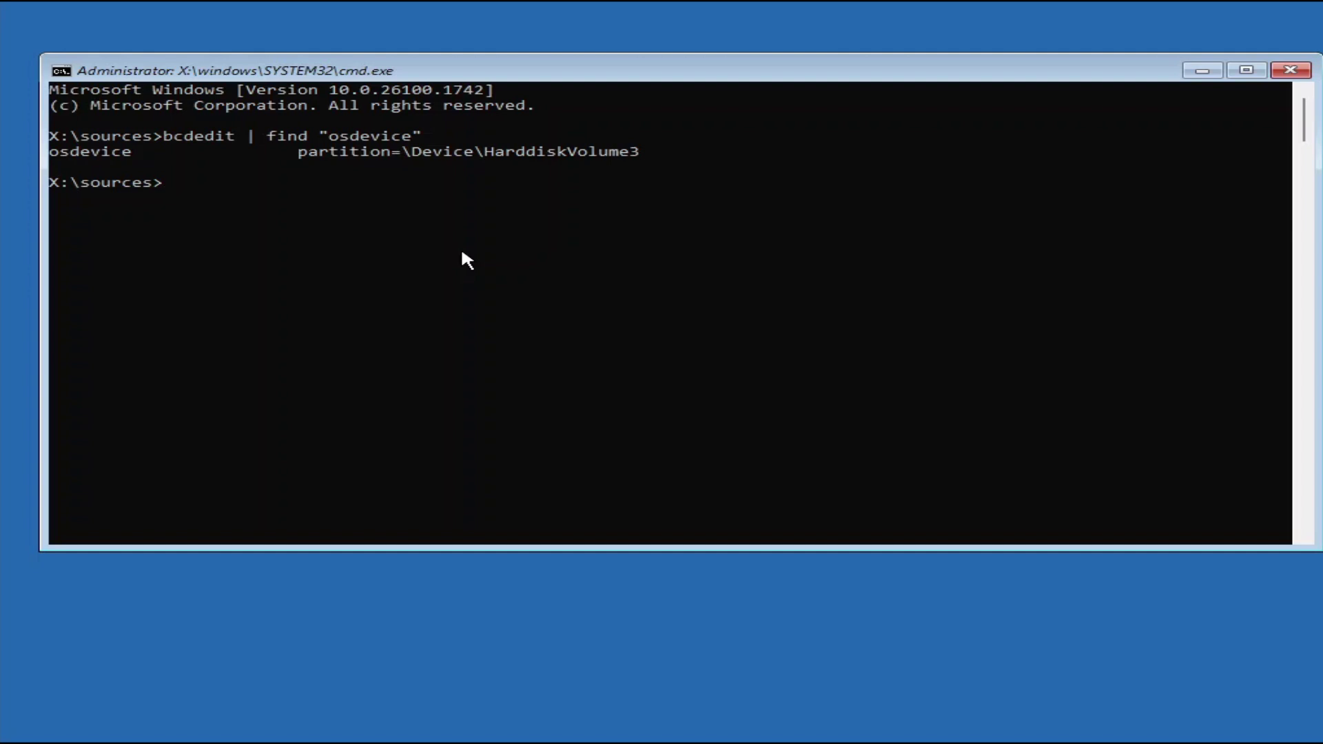
pyautogui.write('diskpart')
pyautogui.press('Return')
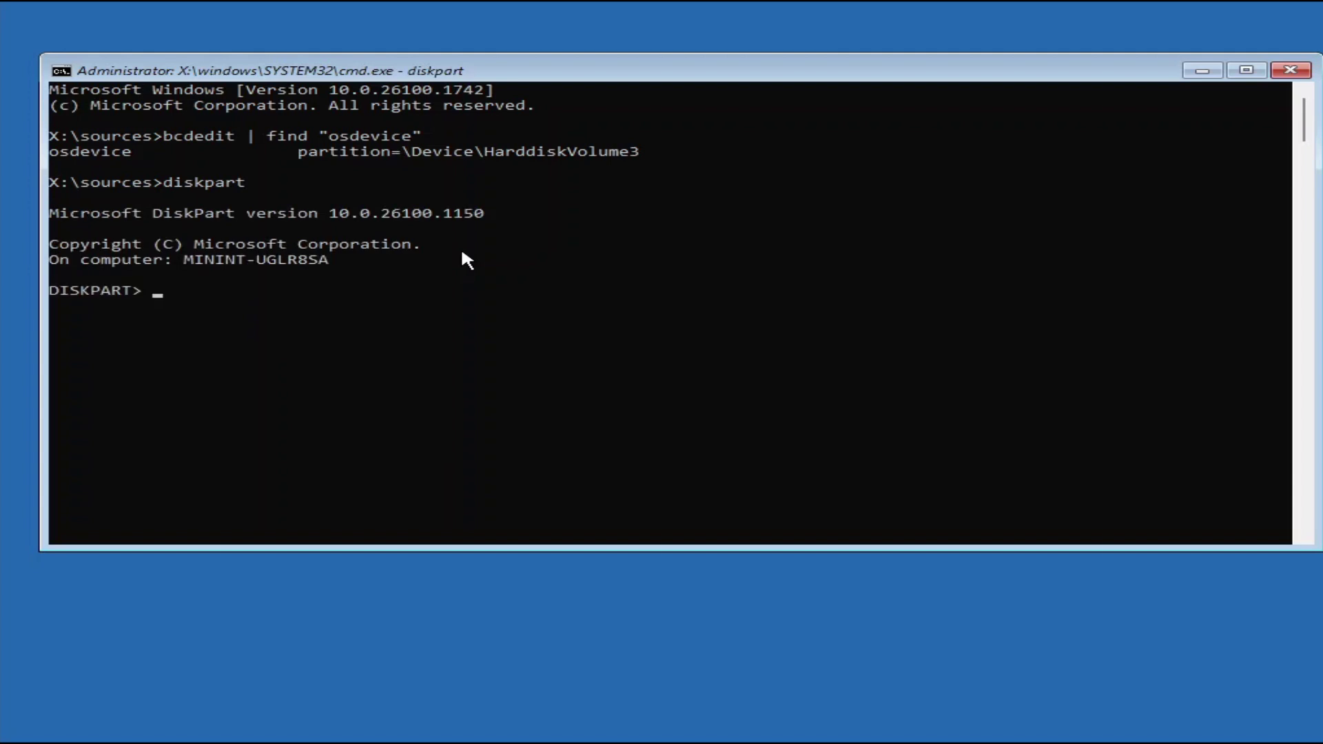
# List volumes in DiskPart and identify Volume 1 as the 99 GB Windows 11 volume
pyautogui.write('list volum')
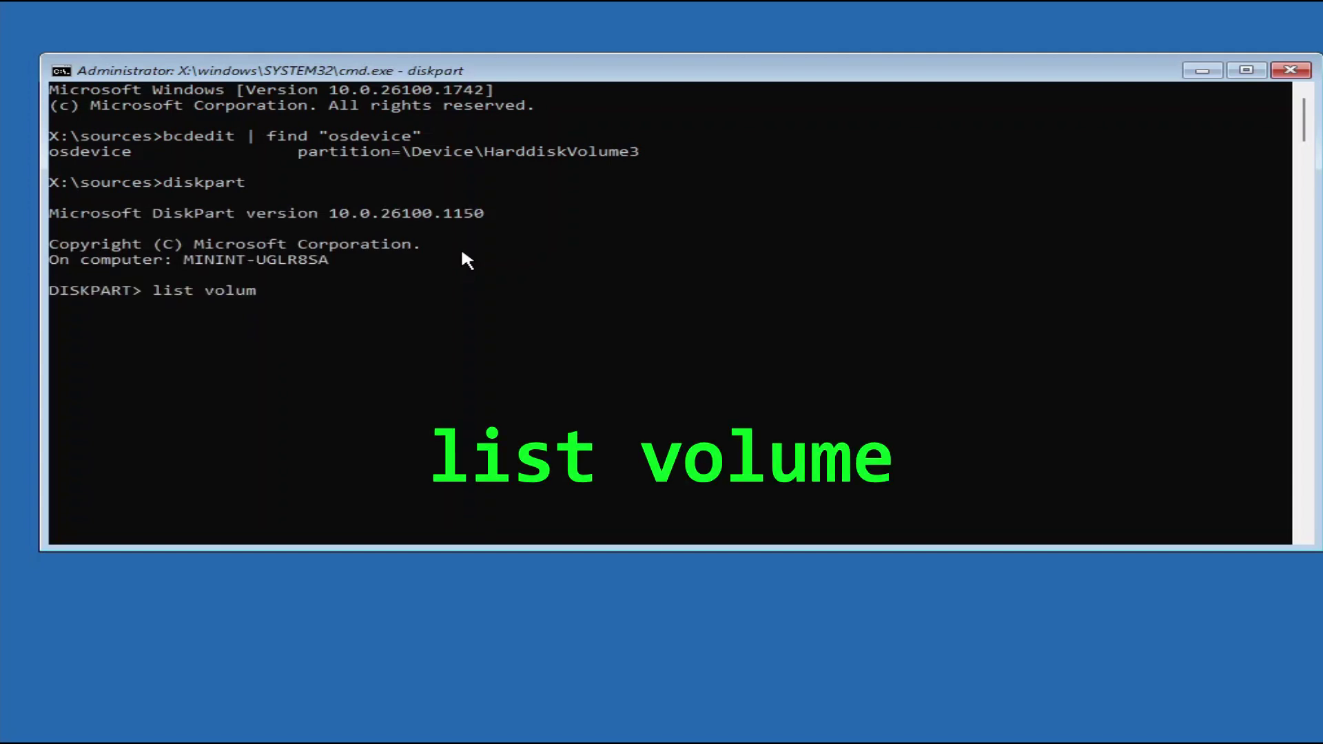
pyautogui.write('e')
pyautogui.press('Return')
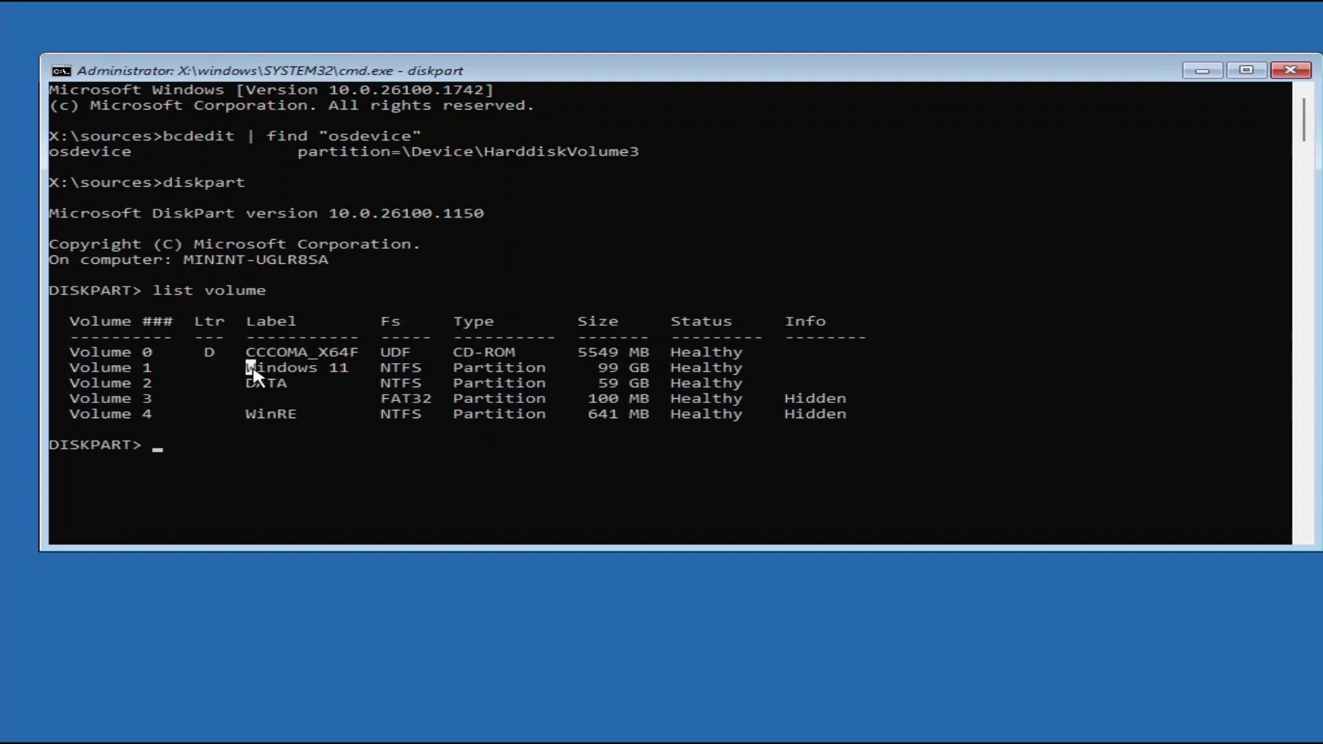
pyautogui.moveTo(247, 362); pyautogui.dragTo(357, 370)
pyautogui.moveTo(69, 367); pyautogui.dragTo(341, 378)
pyautogui.click(340, 369)
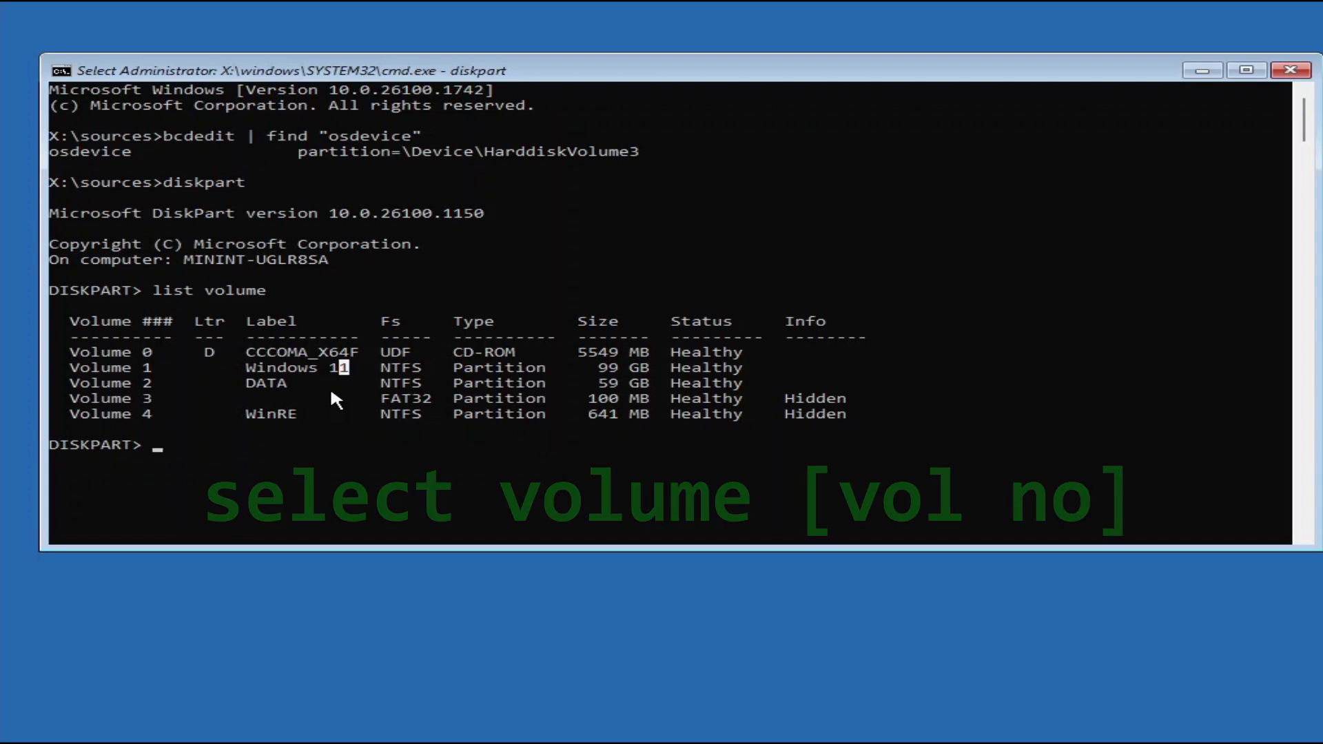
# Select volume 1, assign it letter C, and exit DiskPart
pyautogui.write('select volume 1')
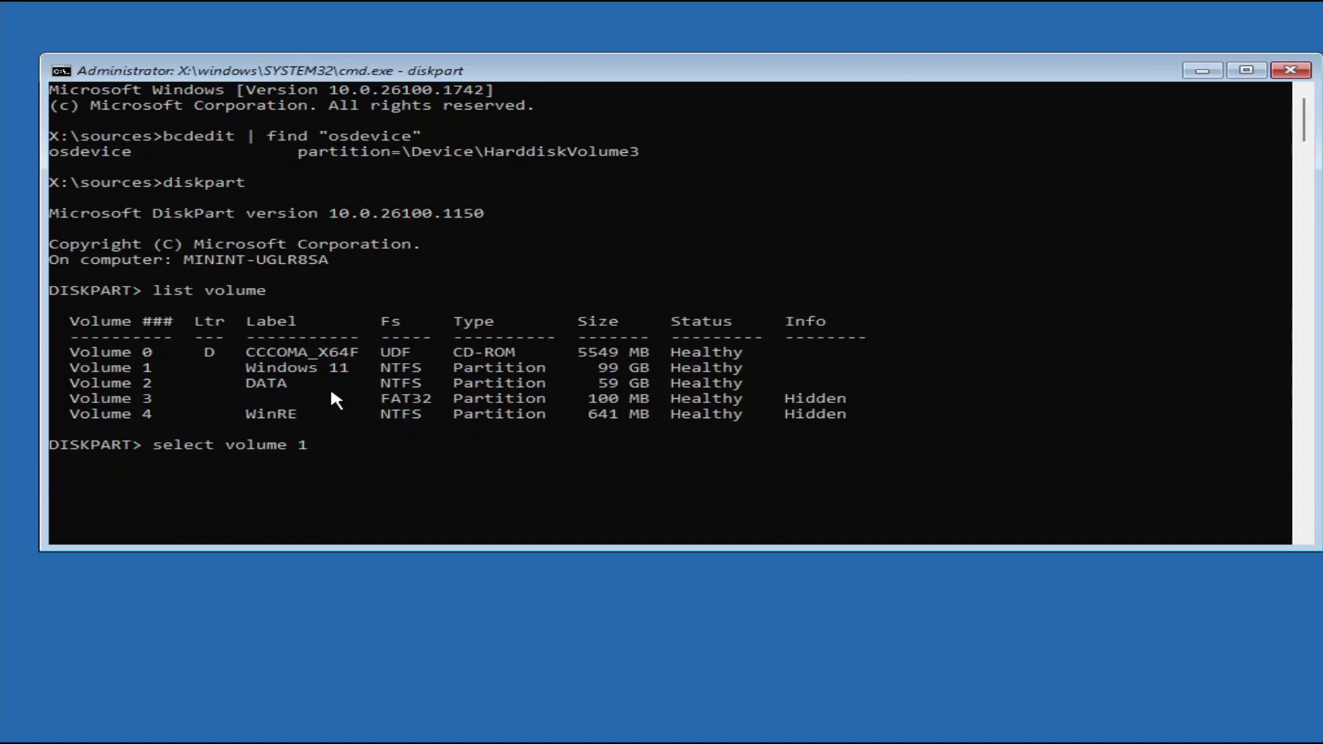
pyautogui.press('Return')
pyautogui.write('assig')
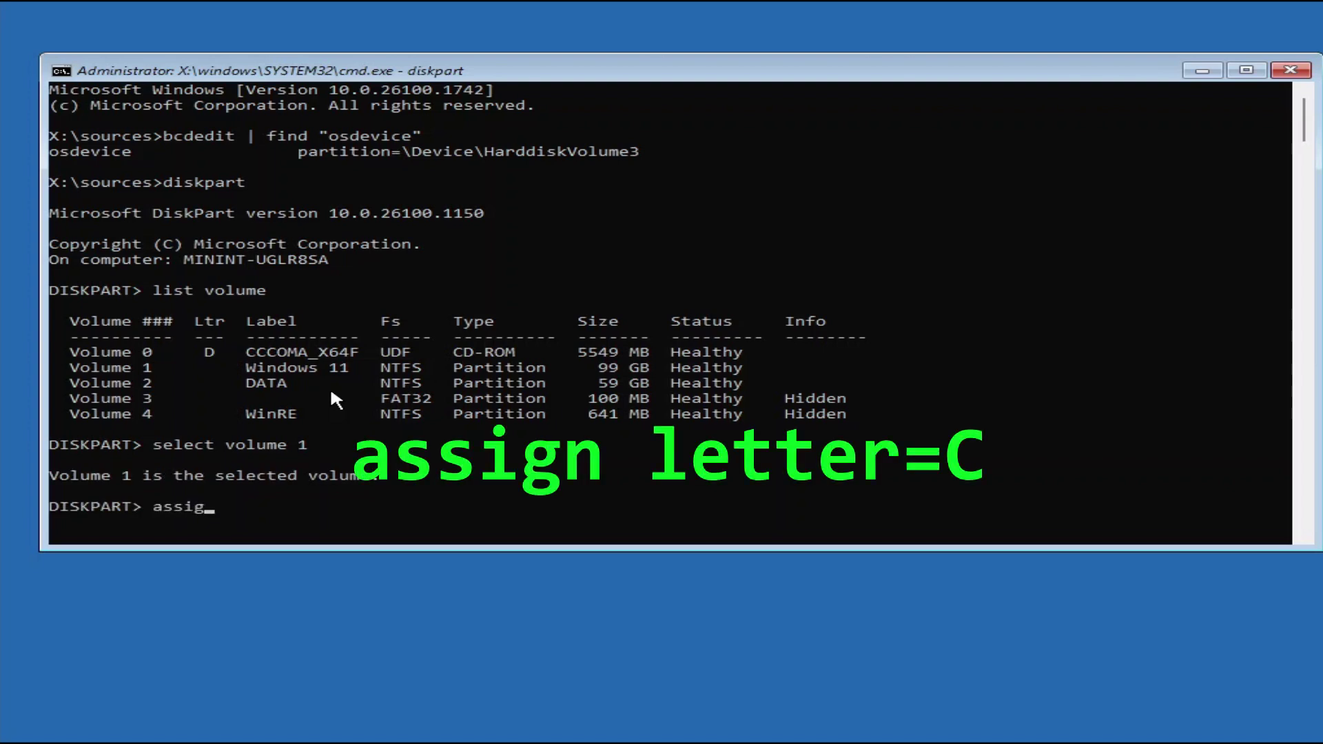
pyautogui.write('n letter=C')
pyautogui.press('Return')
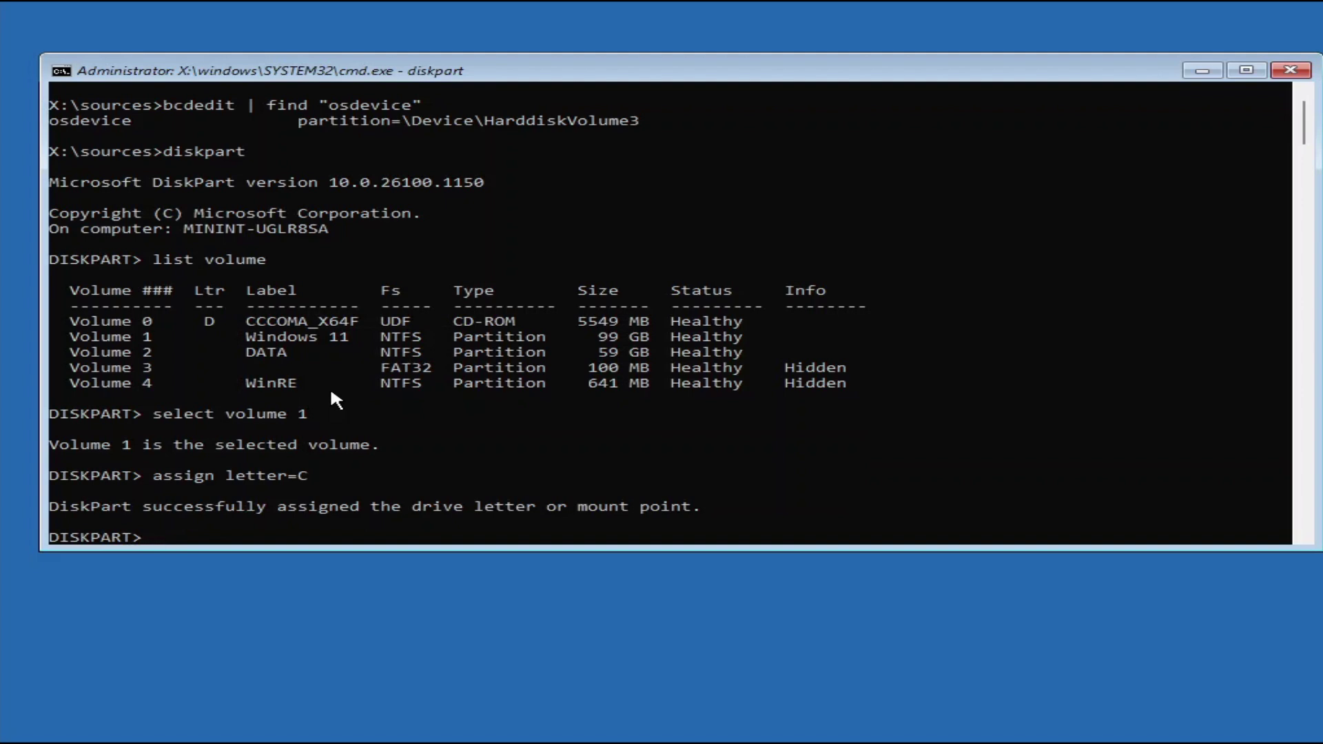
pyautogui.write('exit')
pyautogui.press('Return')
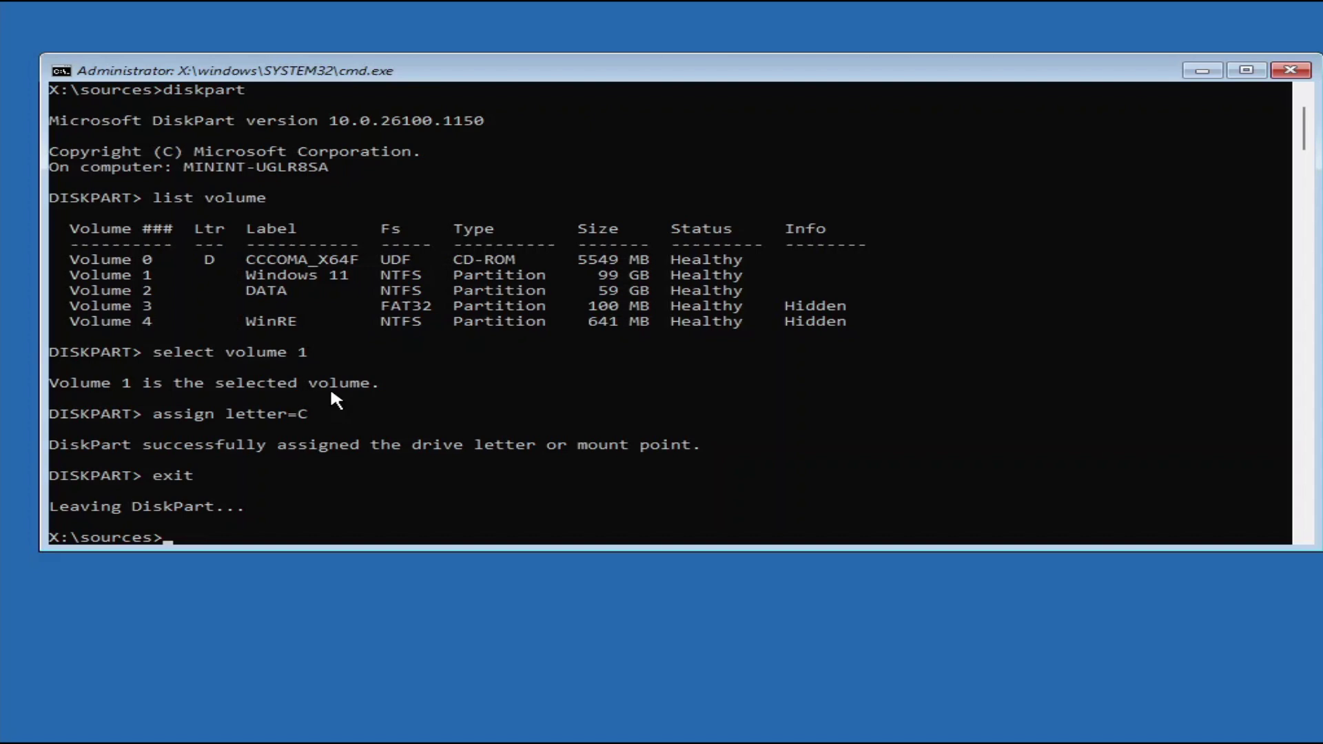
# Run sfc /scannow /offbootdir=C:\ /offwindir=C:\Windows and let it finish without violations
pyautogui.scroll(-5, 331, 392)
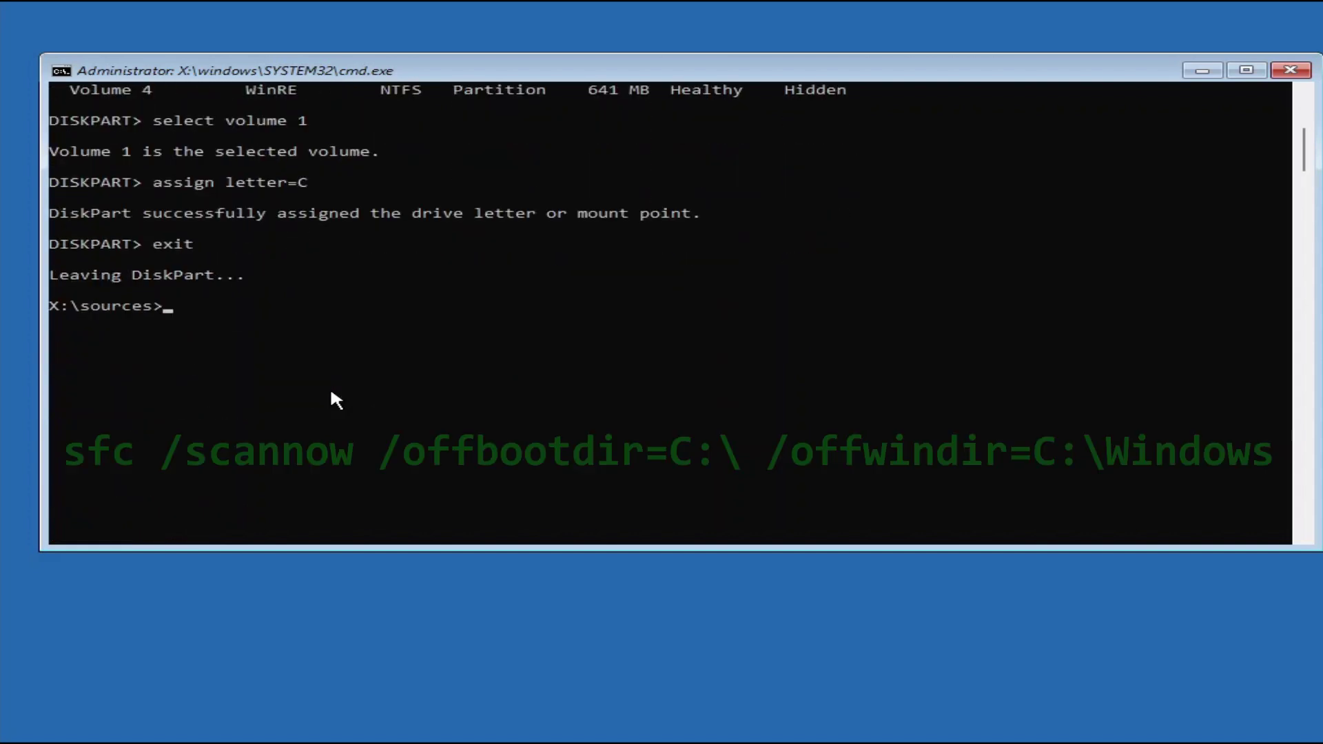
pyautogui.write('sfc /scannow')
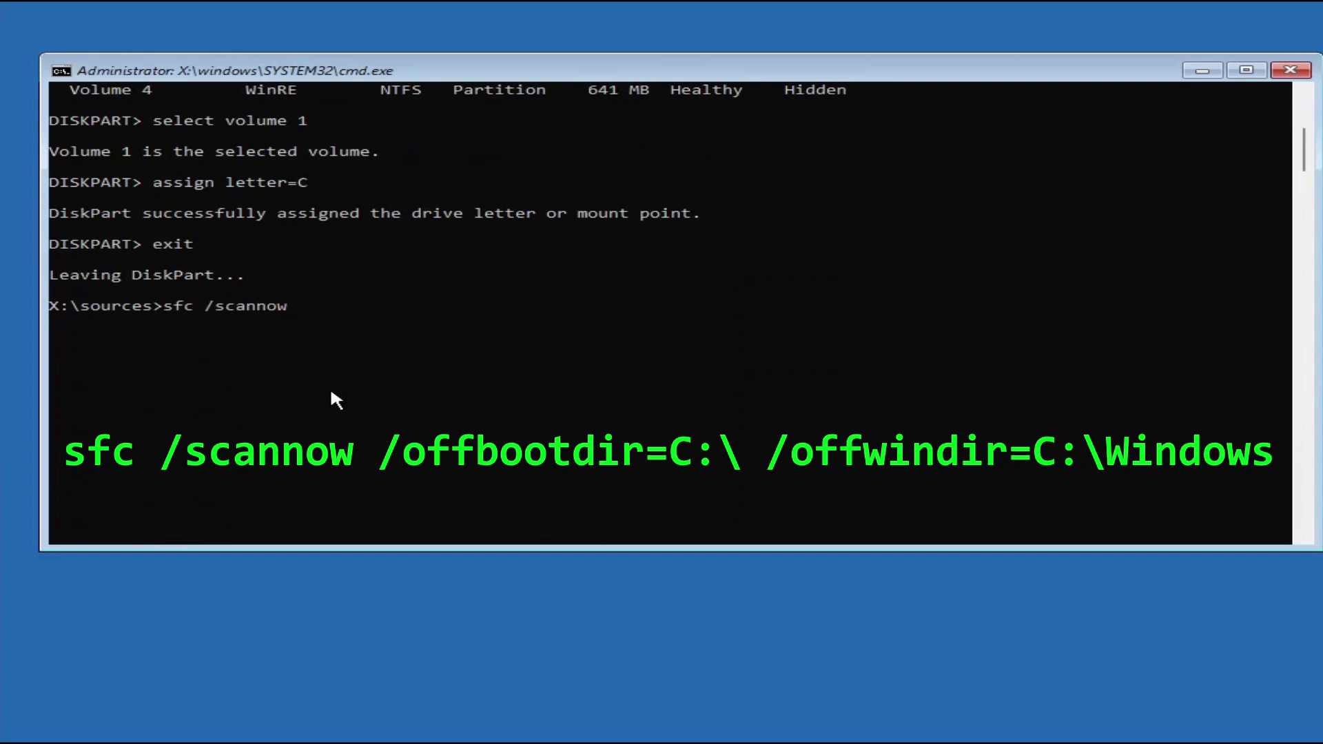
pyautogui.write(' /offbootdir=C:\\ /offwindi')
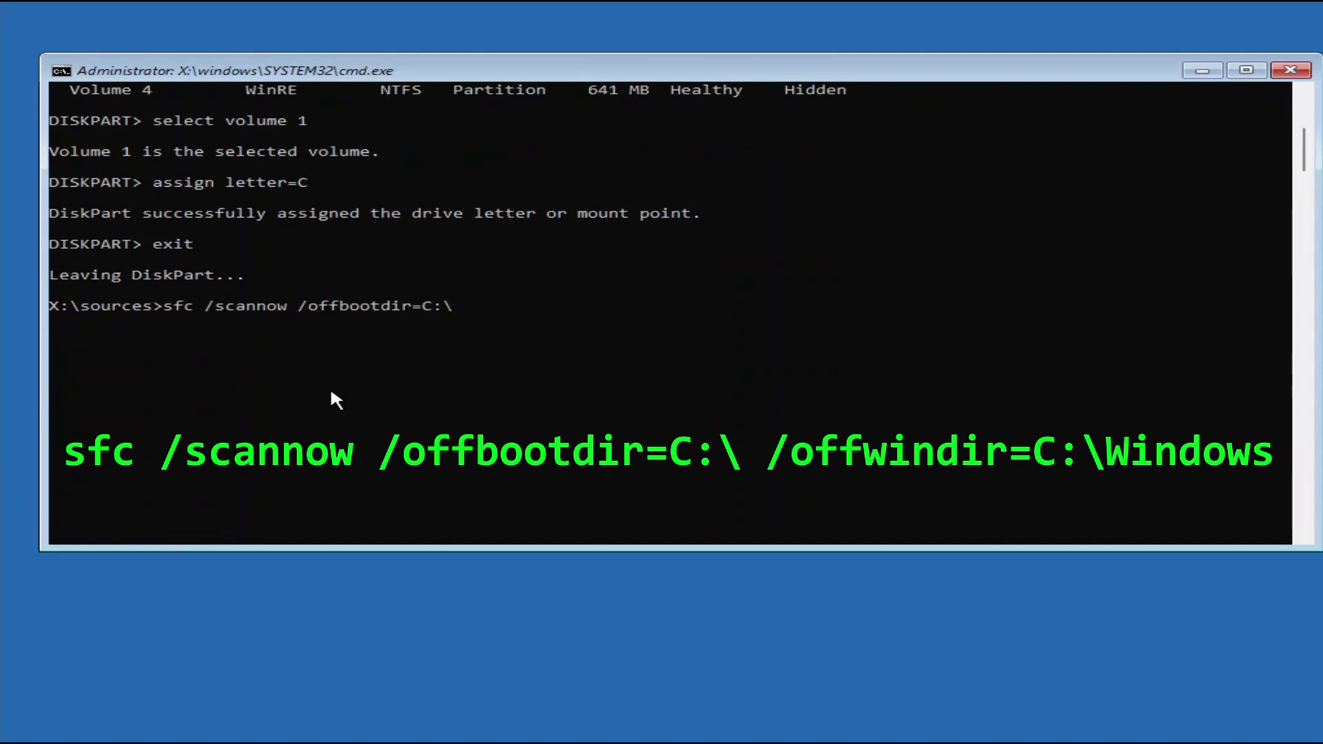
pyautogui.write('r=')
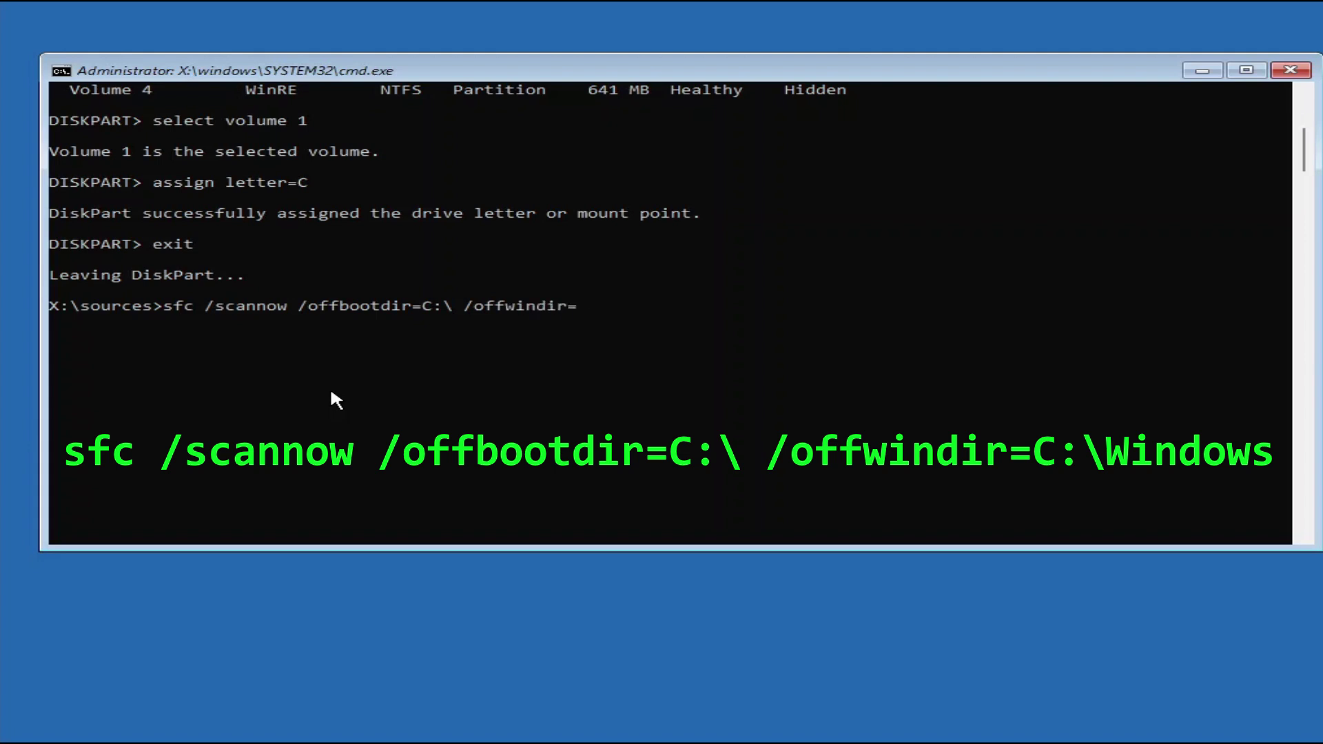
pyautogui.write('C:\\Windows')
pyautogui.press('Return')
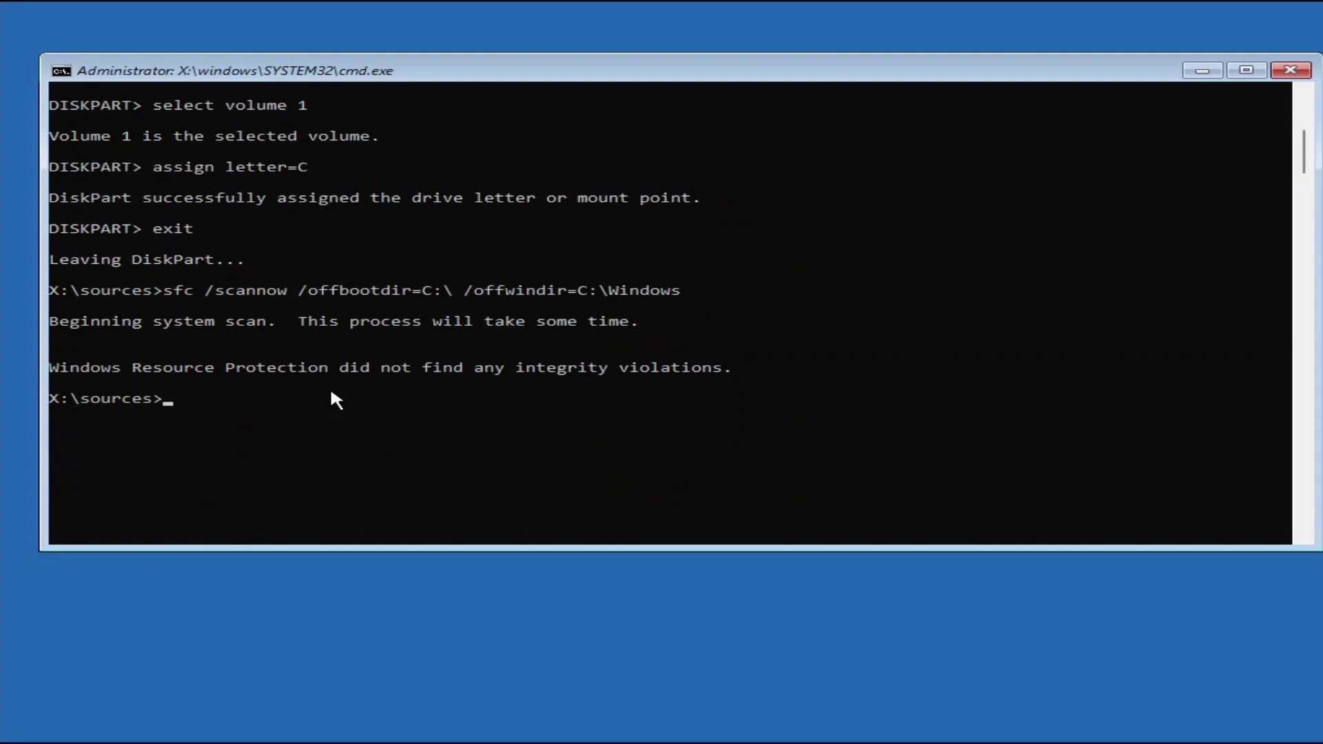
# Run chkdsk C: /r, which finds no problems and 0 KB in bad sectors
pyautogui.write('chk')
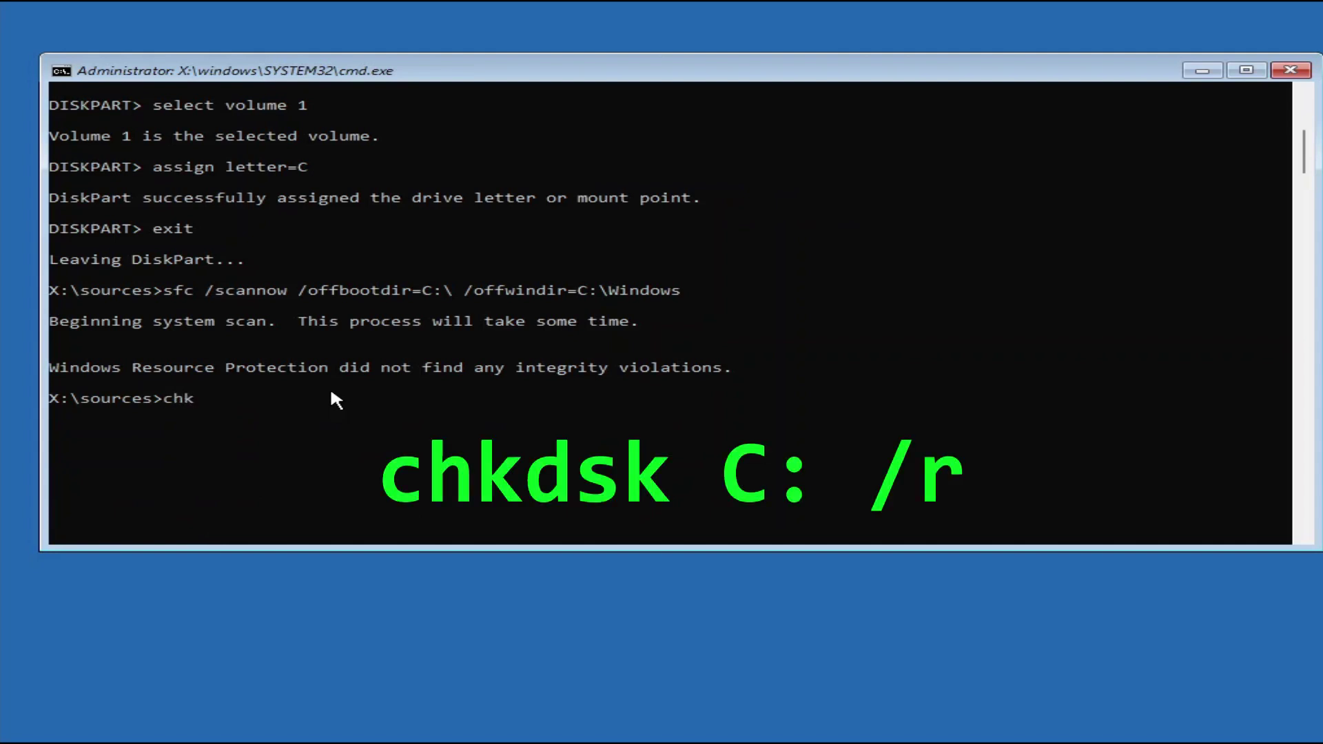
pyautogui.write('dsk C: /r')
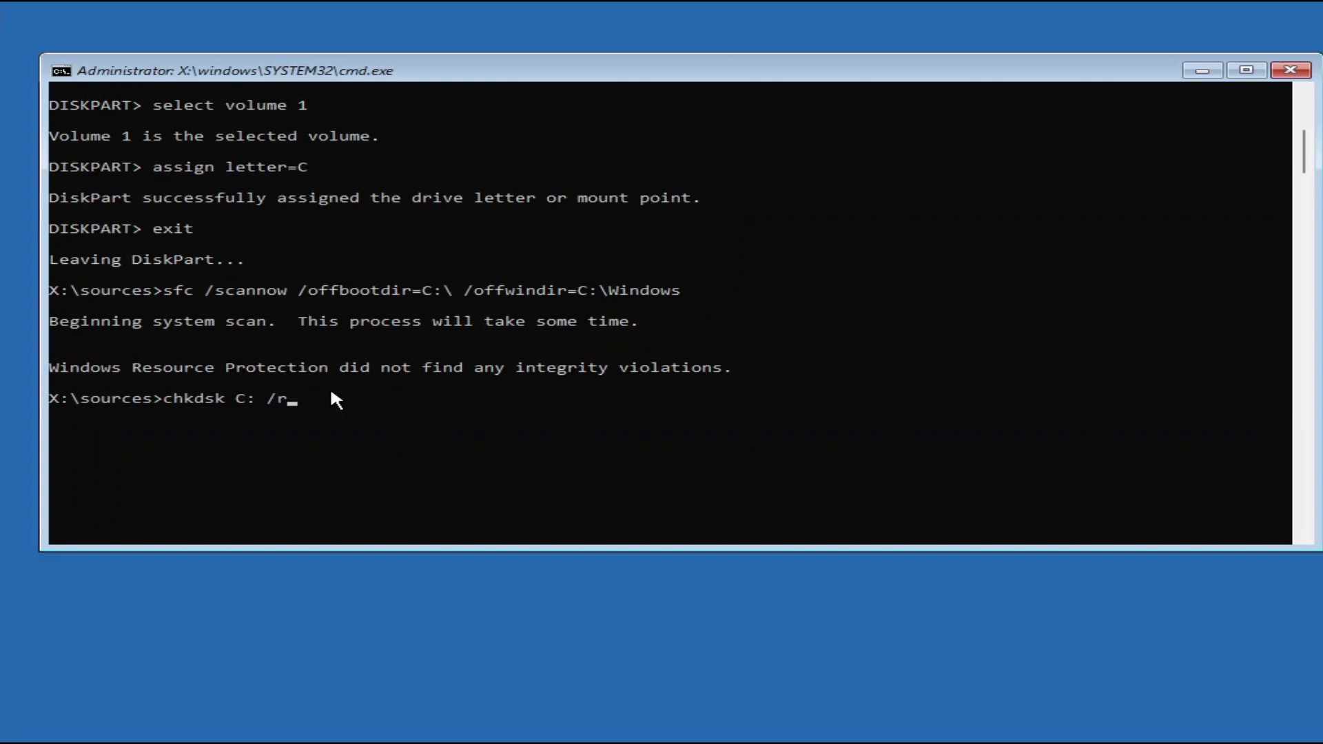
pyautogui.press('Return')
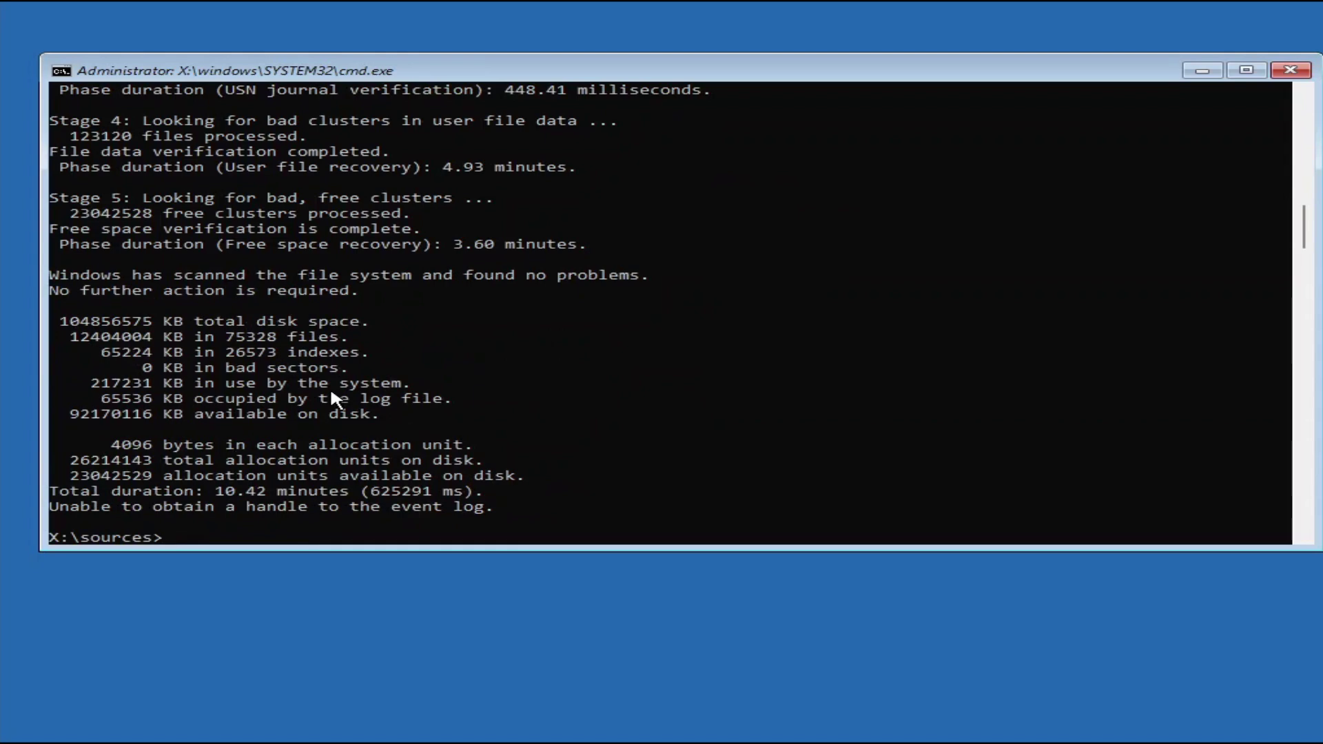
# Run bootrec /rebuildbcd successfully, then close Command Prompt to the Choose an option screen
pyautogui.write('bootr')
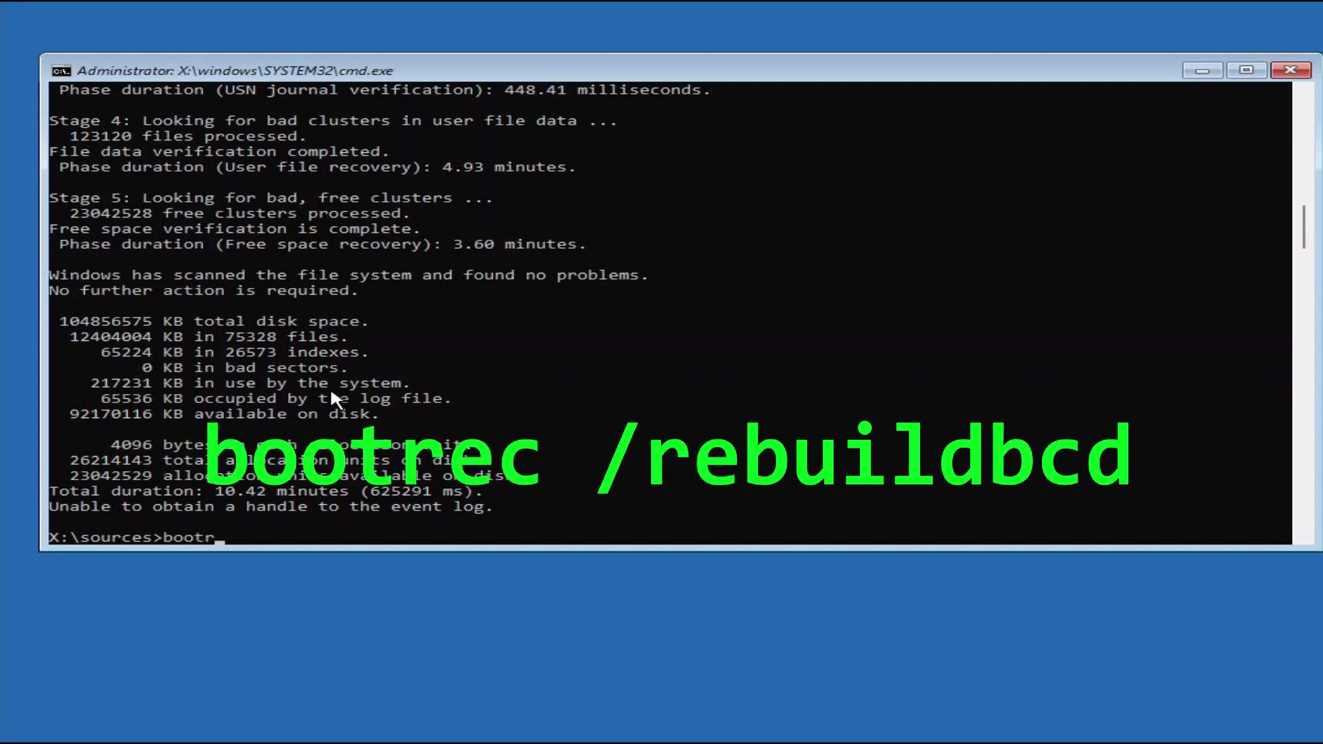
pyautogui.write('ec /rebuildbcd')
pyautogui.press('Return')
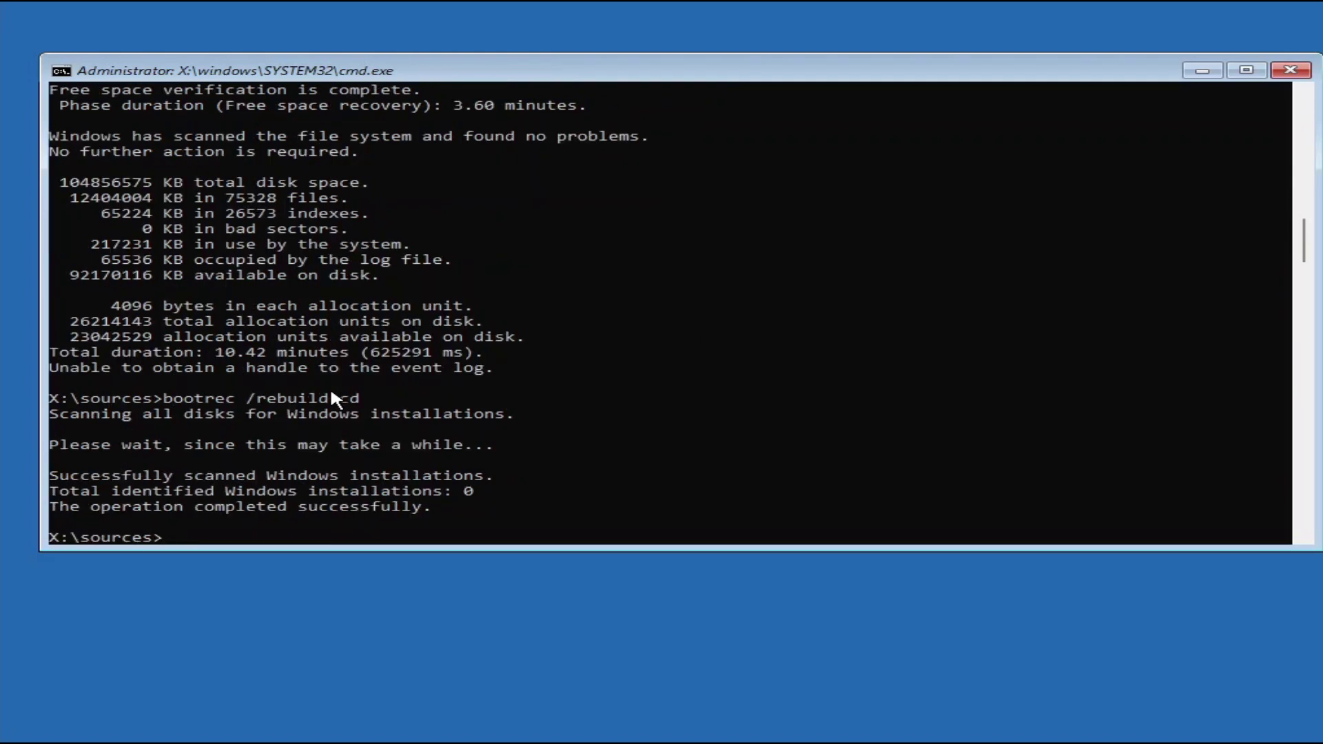
pyautogui.click(1290, 70)
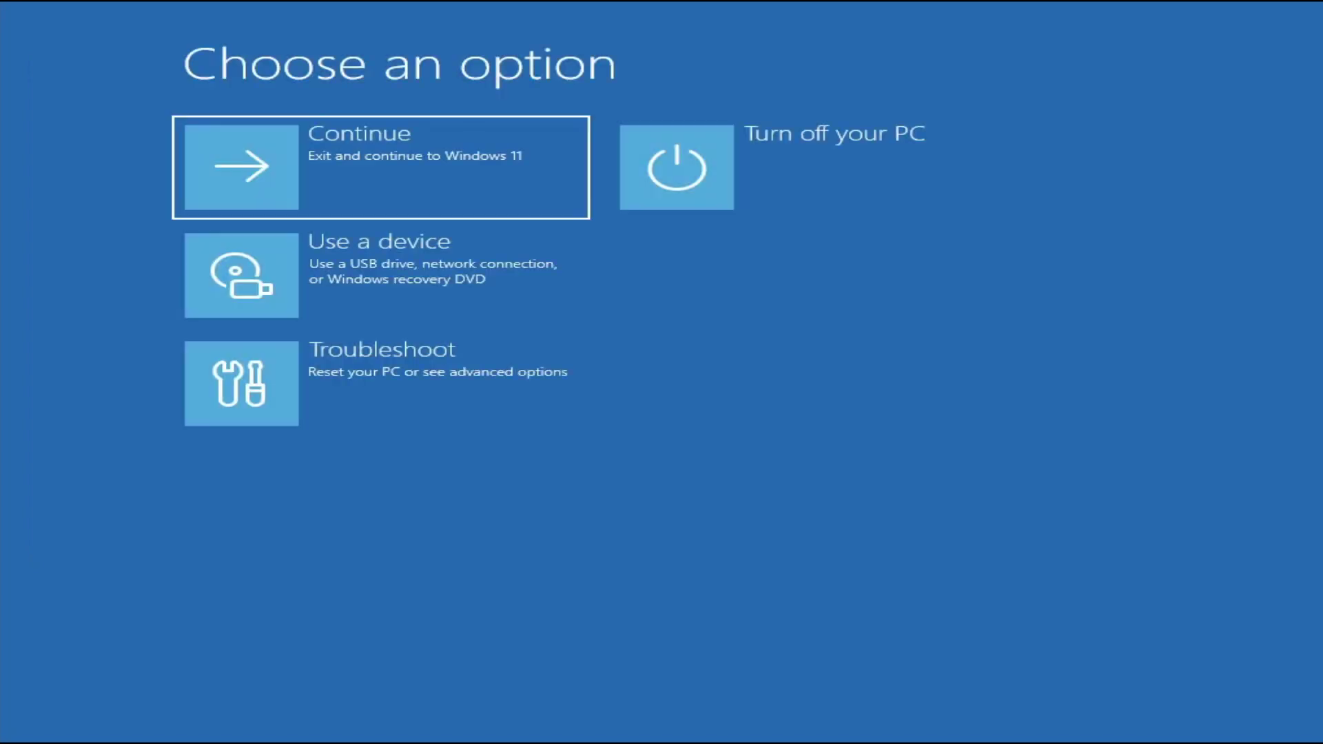